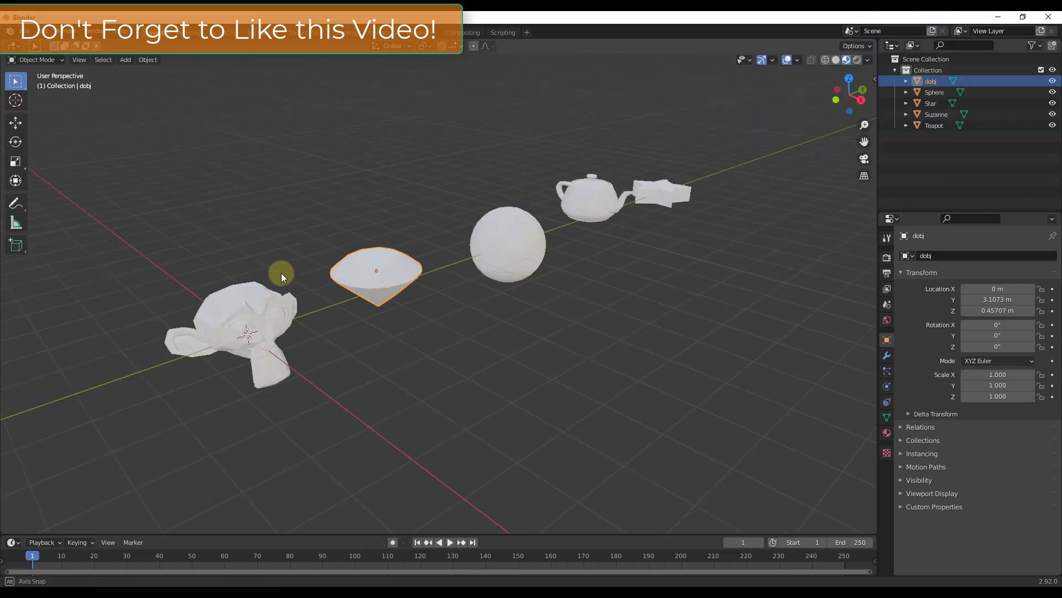
- Create a new material on the monkey head and set its base color to a saturated blue (H 0.668, S 1.000, V 0.800)
middle_drag(281, 273, 282, 307)
click(251, 298)
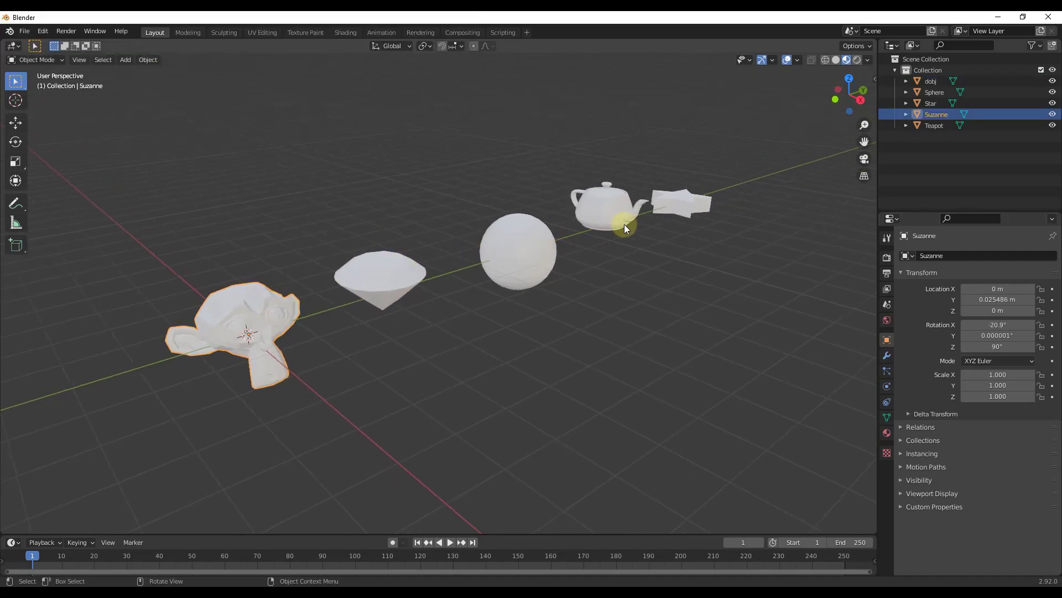
click(887, 433)
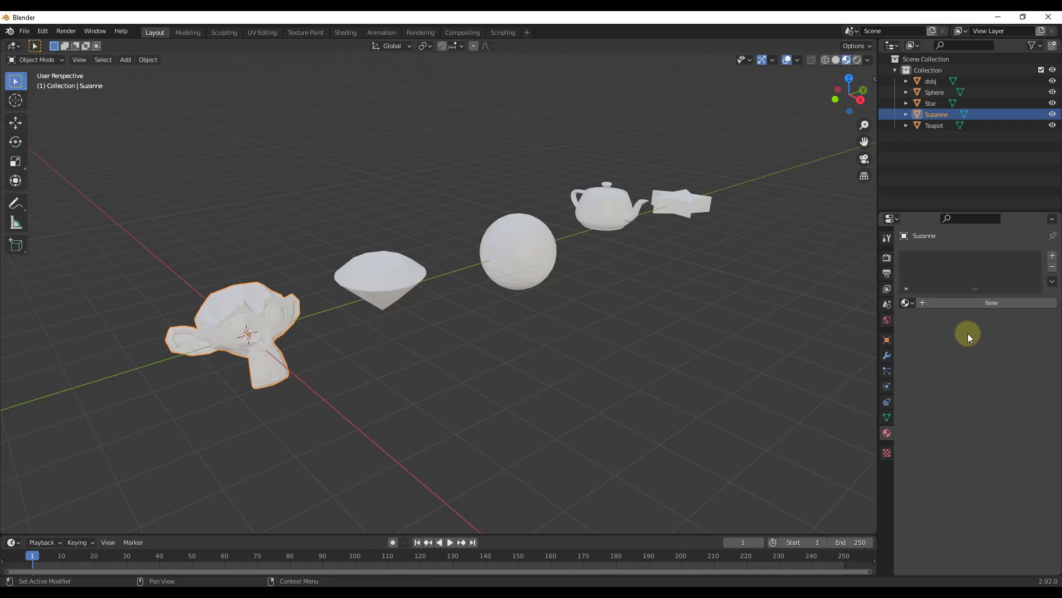
click(978, 304)
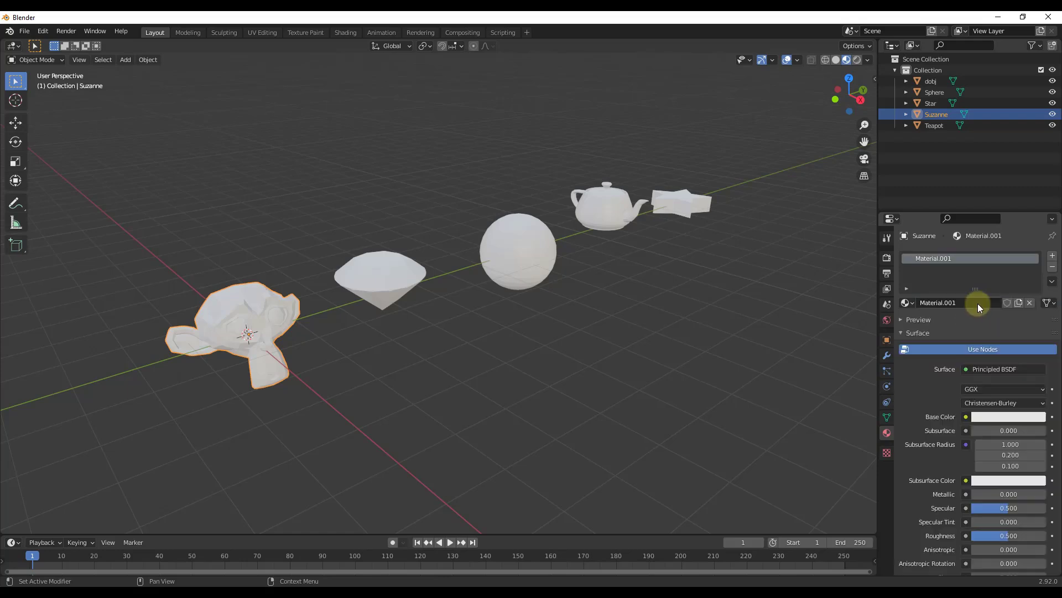
click(995, 416)
drag(991, 305, 1024, 274)
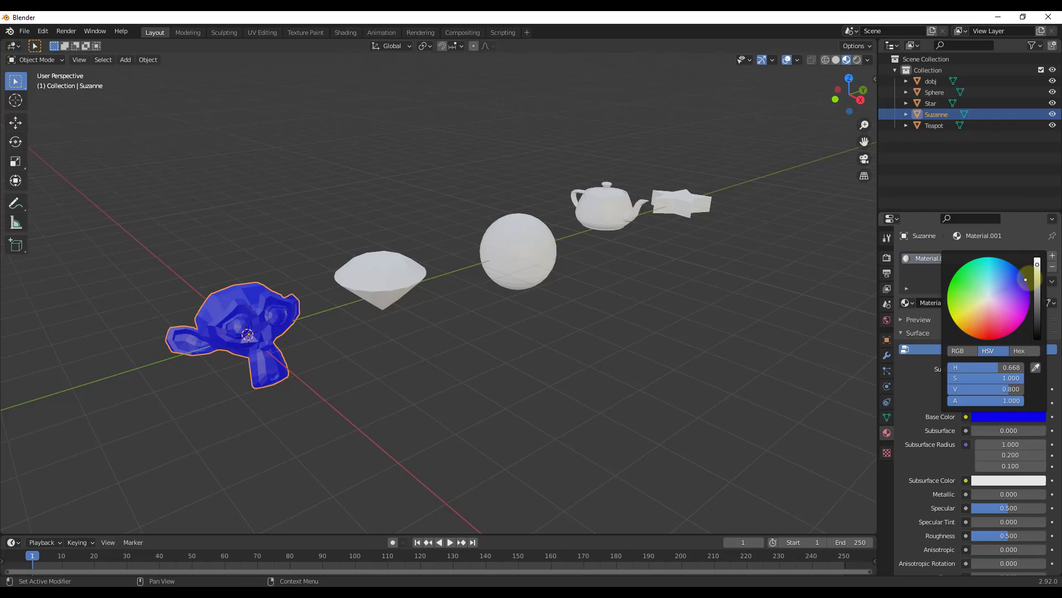
- Set the roughness of the monkey head's blue material to 0
scroll(971, 465, down, 2)
scroll(970, 465, down, 3)
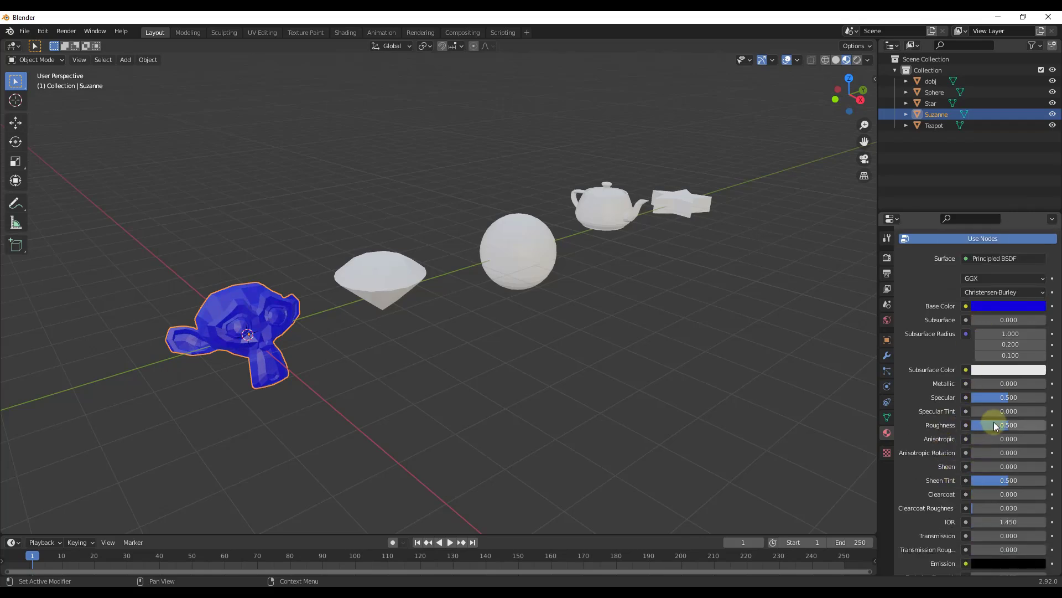
drag(1007, 425, 965, 425)
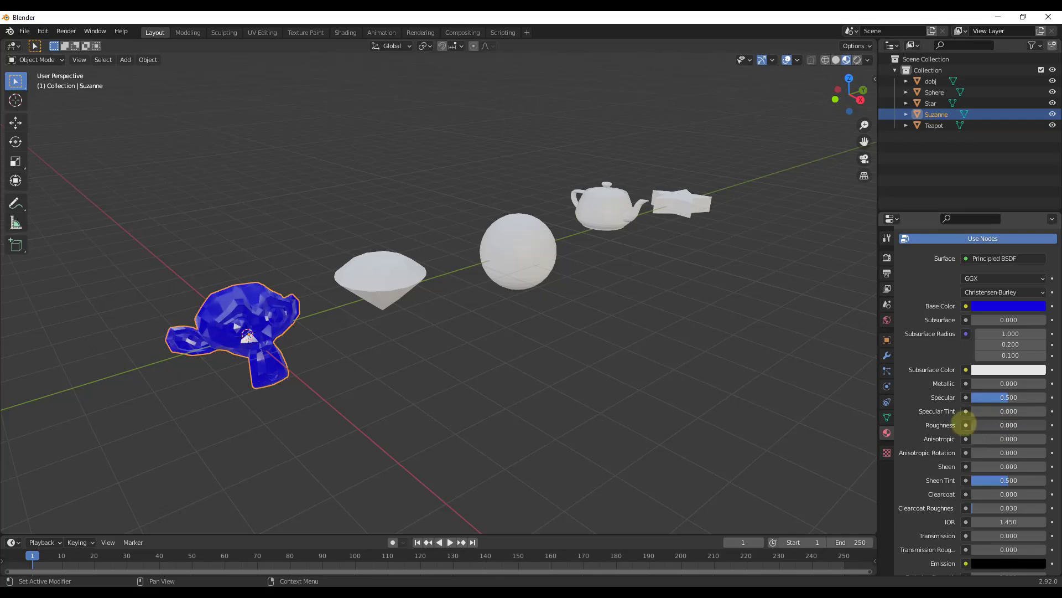
scroll(452, 366, down, 1)
- Assign the existing blue Material.001 to the diamond
middle_drag(453, 364, 363, 317)
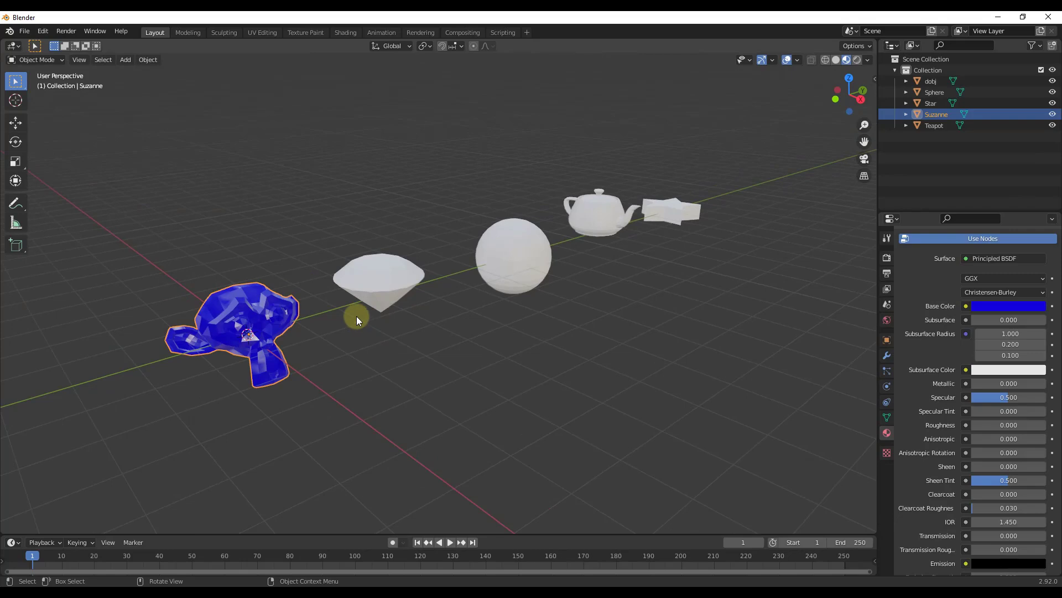
mouse_move(256, 327)
middle_down()
mouse_move(244, 321)
mouse_move(263, 316)
middle_up()
click(394, 281)
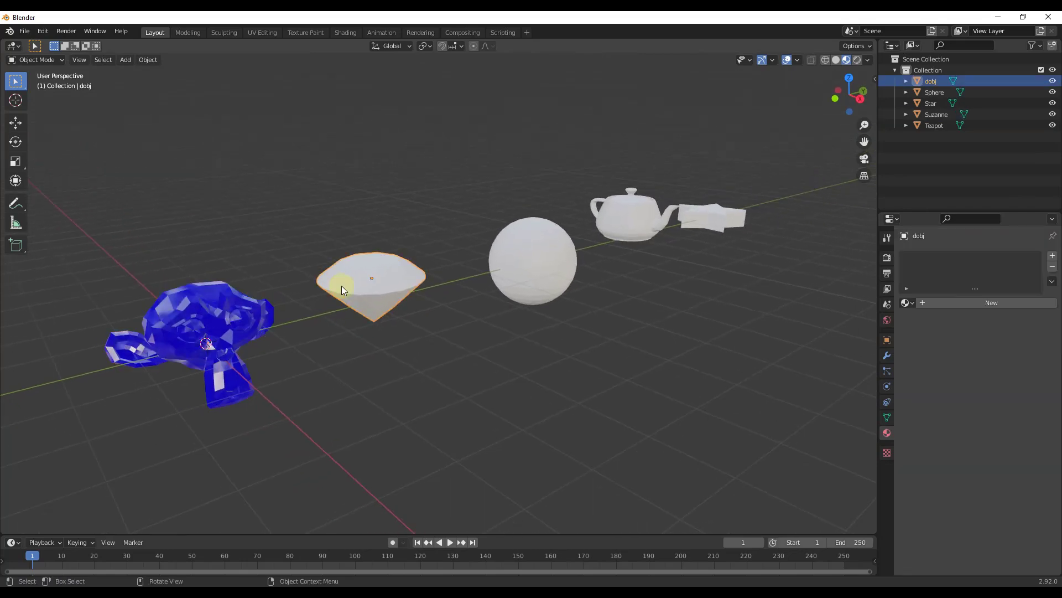
click(907, 302)
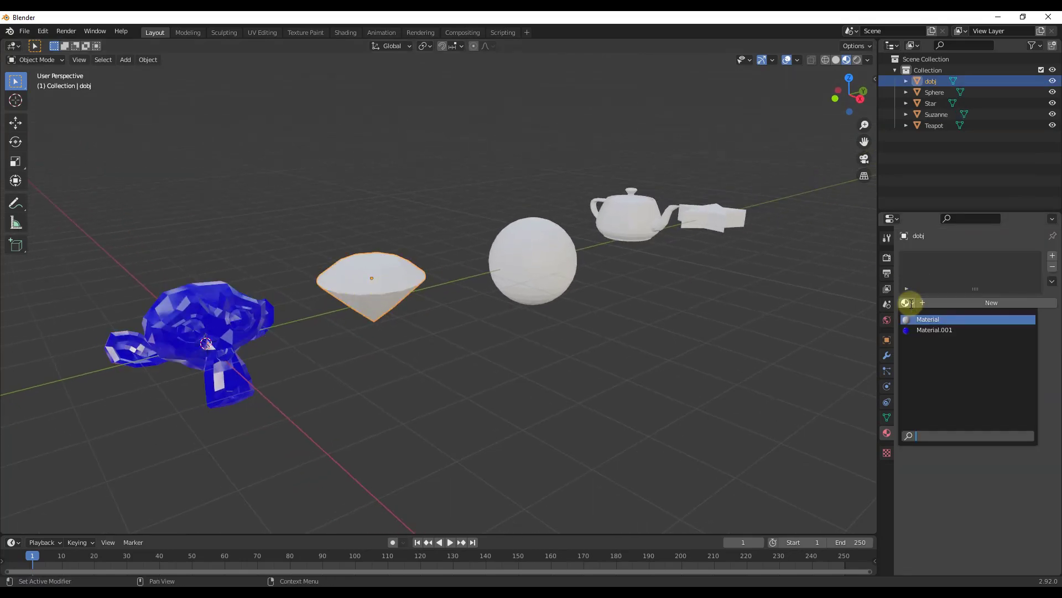
click(924, 331)
- Assign the existing blue Material.001 individually to the sphere and the teapot
click(533, 261)
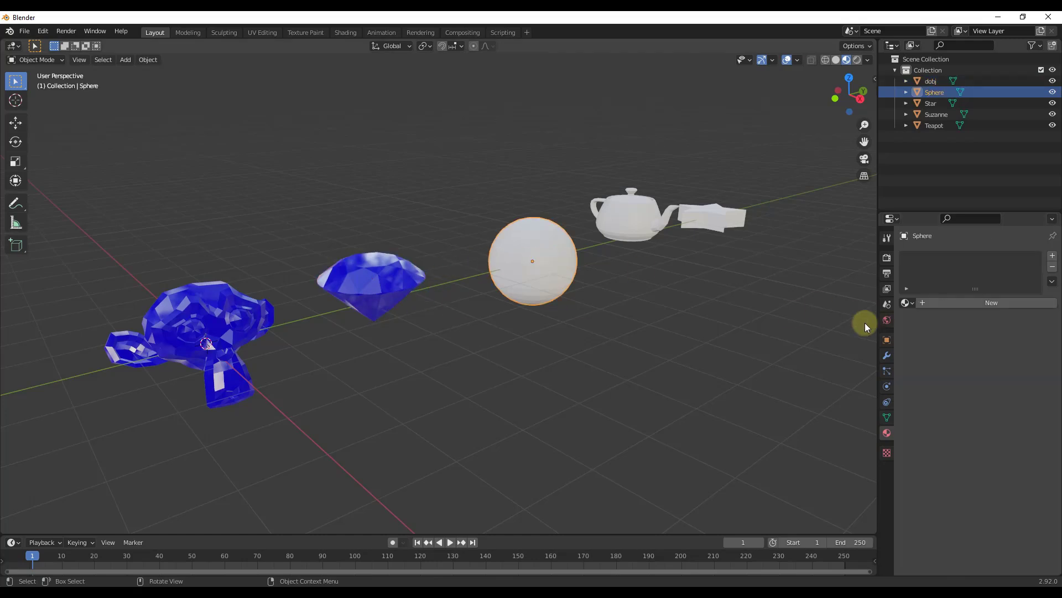
click(886, 433)
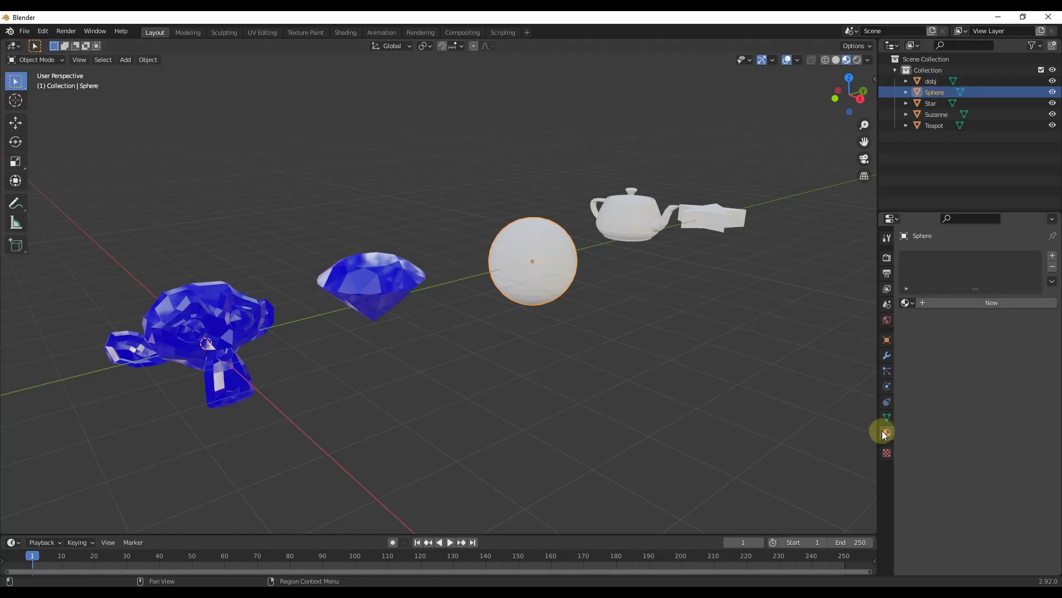
click(908, 303)
click(923, 332)
click(635, 218)
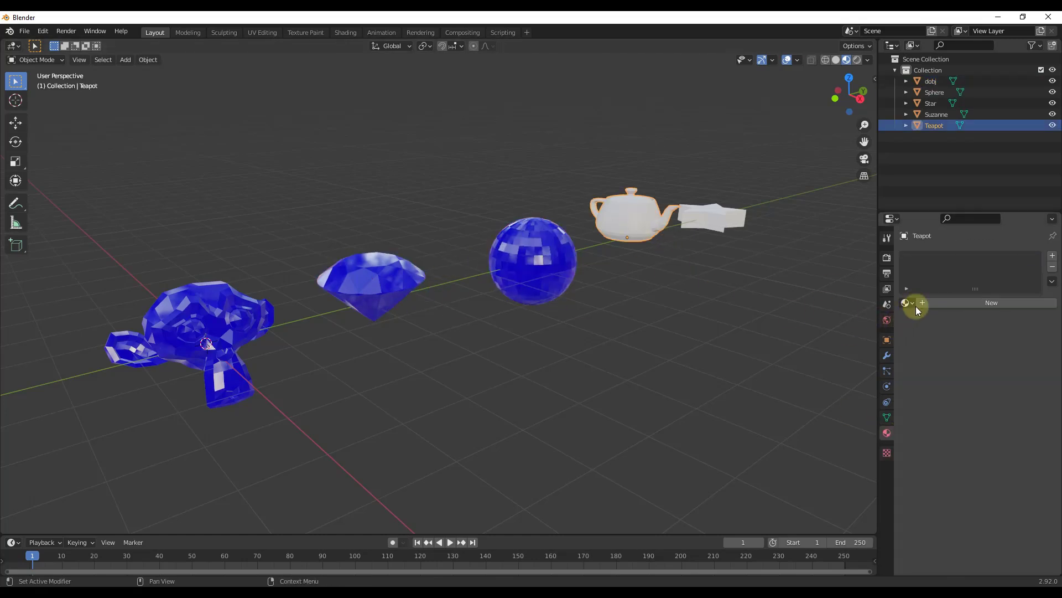
click(910, 303)
click(923, 330)
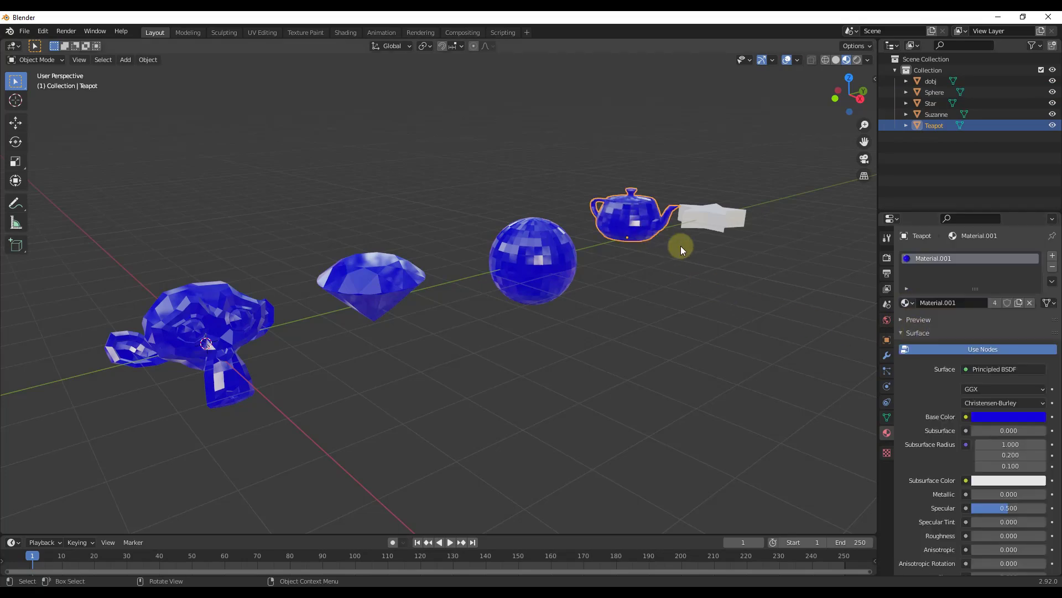
- Undo the individual material assignments on the teapot, sphere and diamond
key(ctrl+z)
key(ctrl+z)
key(ctrl+z)
key(ctrl+z)
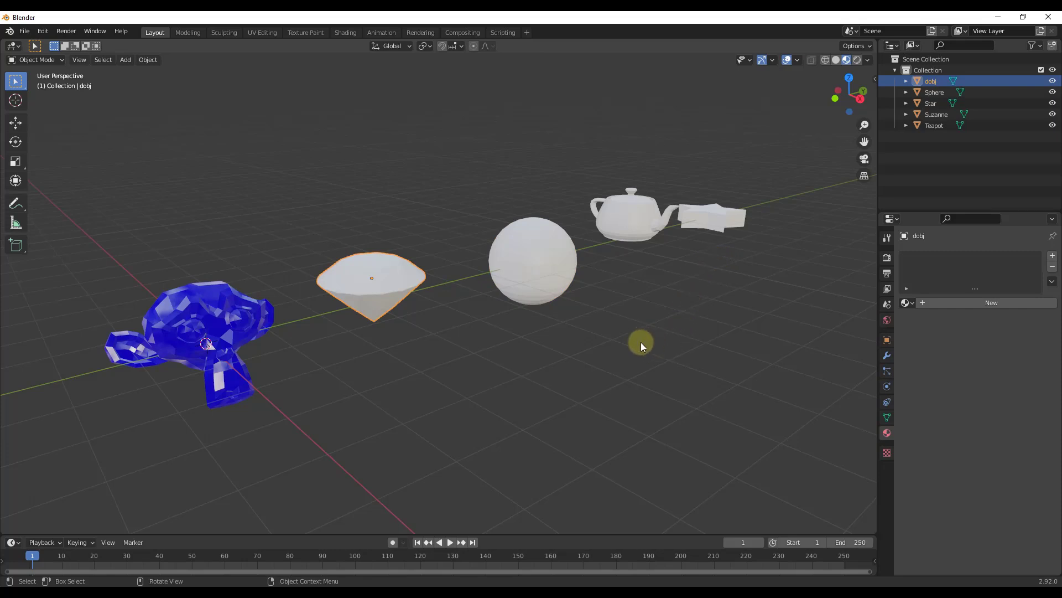
- Select all five objects with the monkey head as the active one and link its material to the others
click(212, 334)
scroll(529, 357, down, 3)
middle_drag(543, 341, 539, 344)
drag(353, 160, 724, 337)
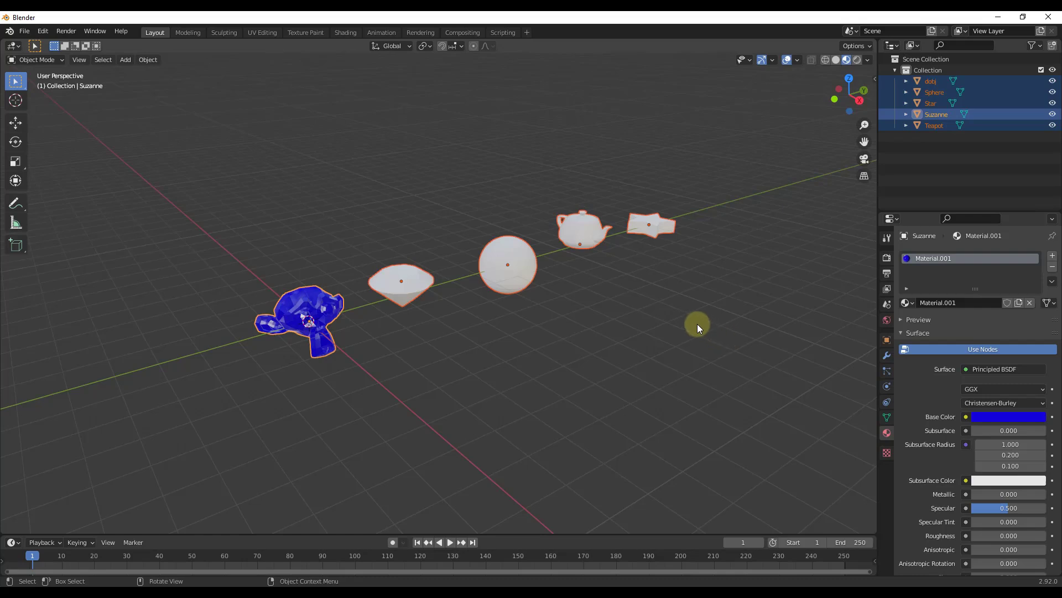
key(ctrl+l)
key(ctrl+l)
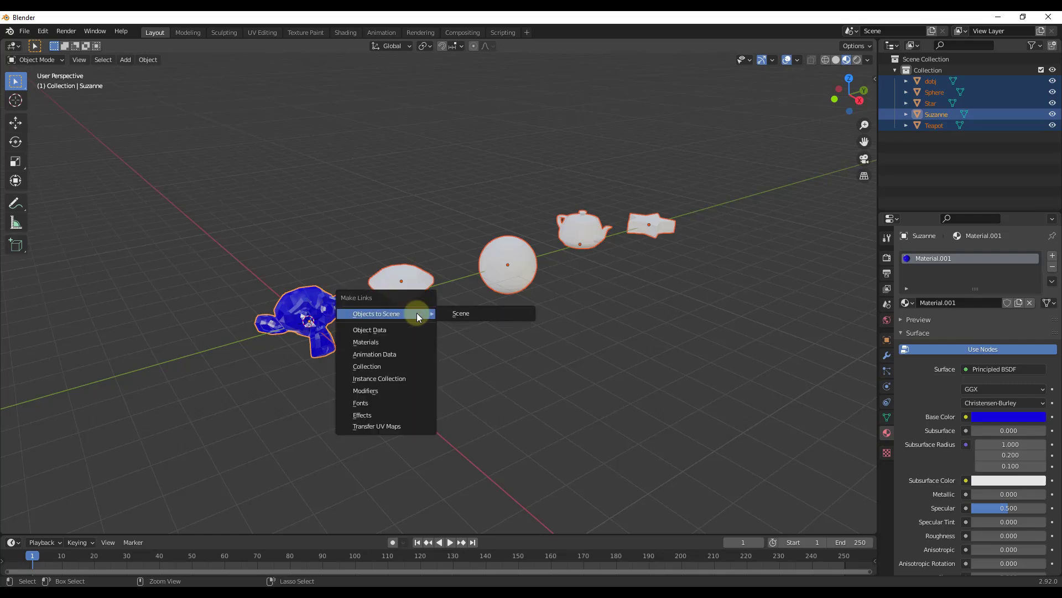
click(383, 342)
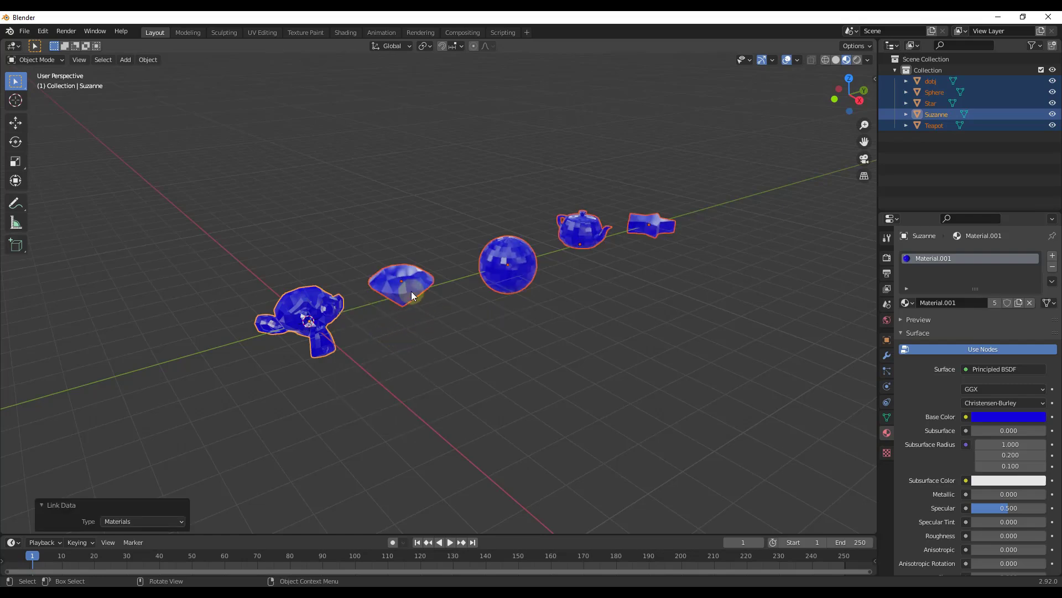
- Try adjusting the roughness of the material shared by all five objects, ending at 0
middle_drag(386, 291, 388, 286)
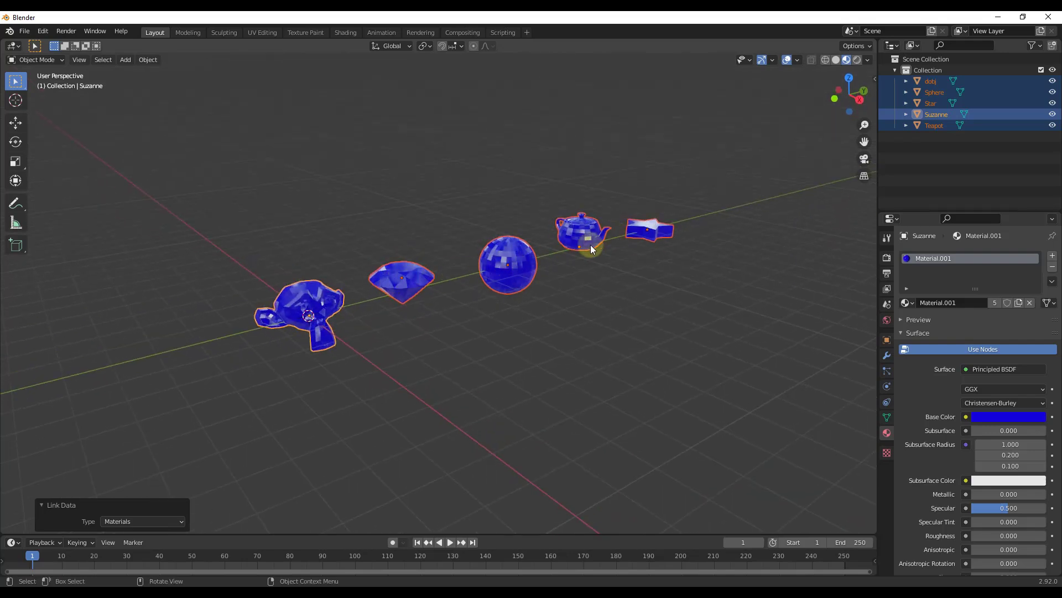
scroll(440, 283, up, 2)
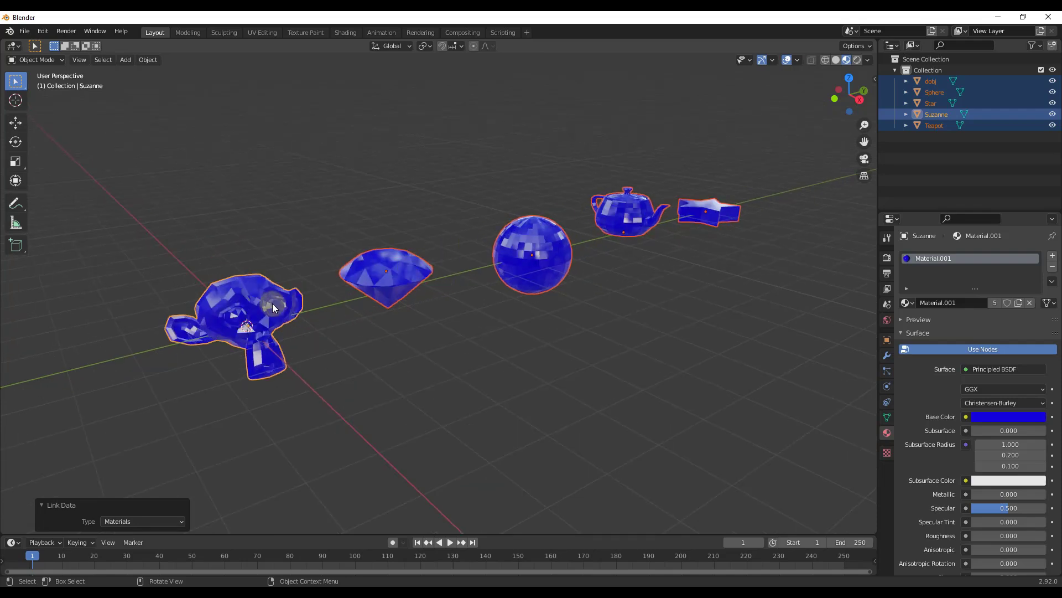
scroll(941, 469, down, 3)
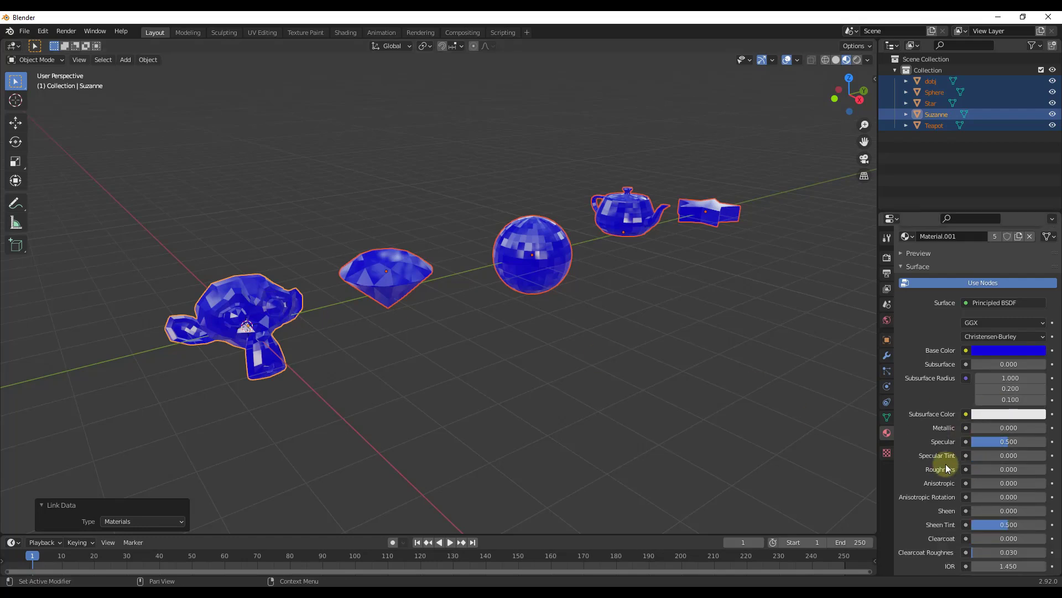
scroll(948, 468, down, 2)
mouse_move(977, 423)
mouse_down()
mouse_move(1058, 422)
mouse_move(7, 422)
mouse_move(1044, 422)
mouse_move(969, 422)
mouse_up()
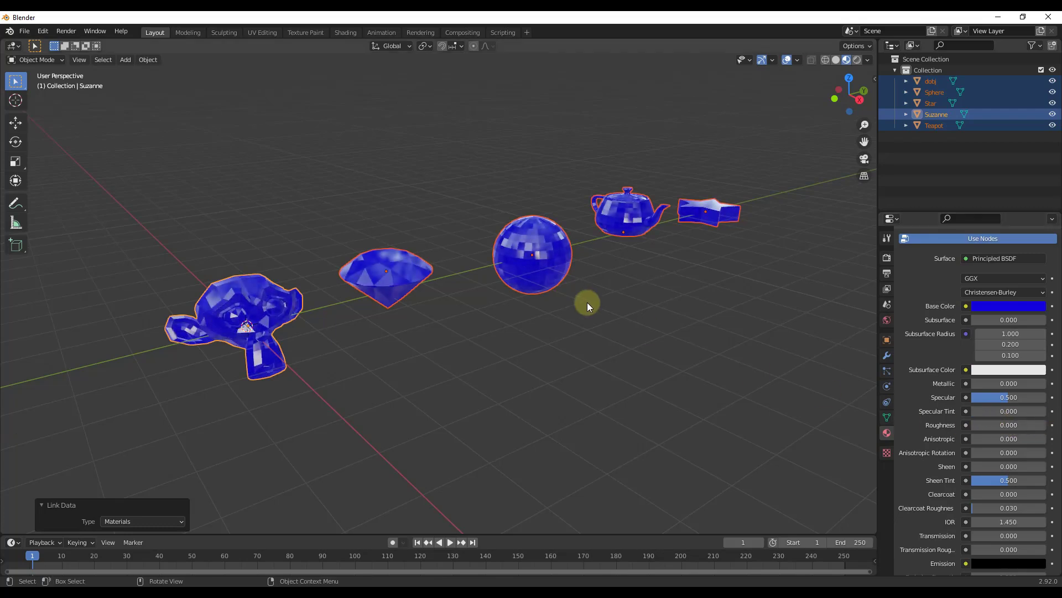
- Check the material's user count on the monkey head, diamond, sphere, teapot and star in turn
click(274, 315)
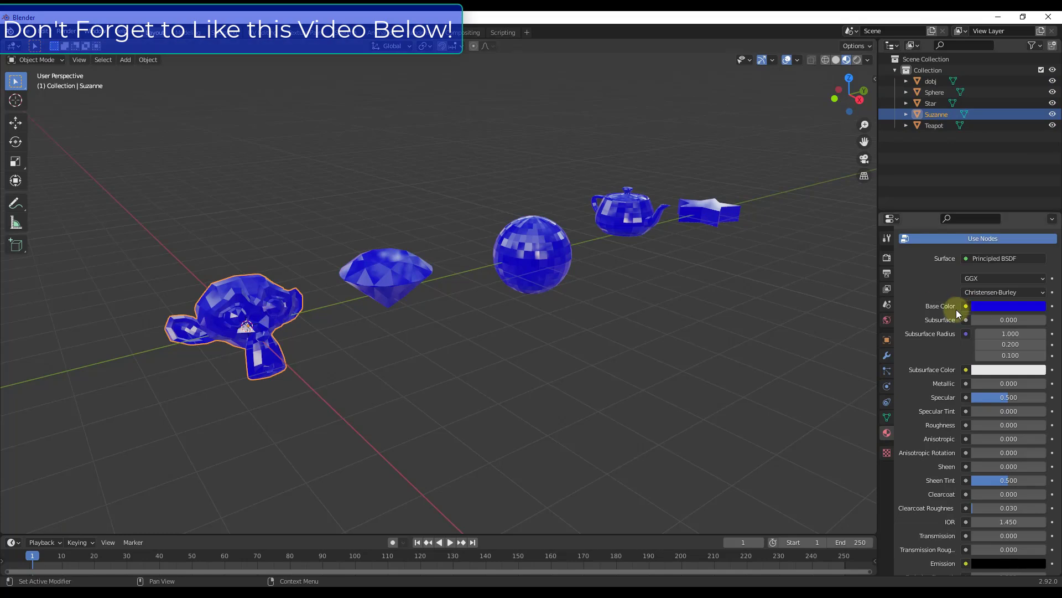
scroll(958, 313, up, 5)
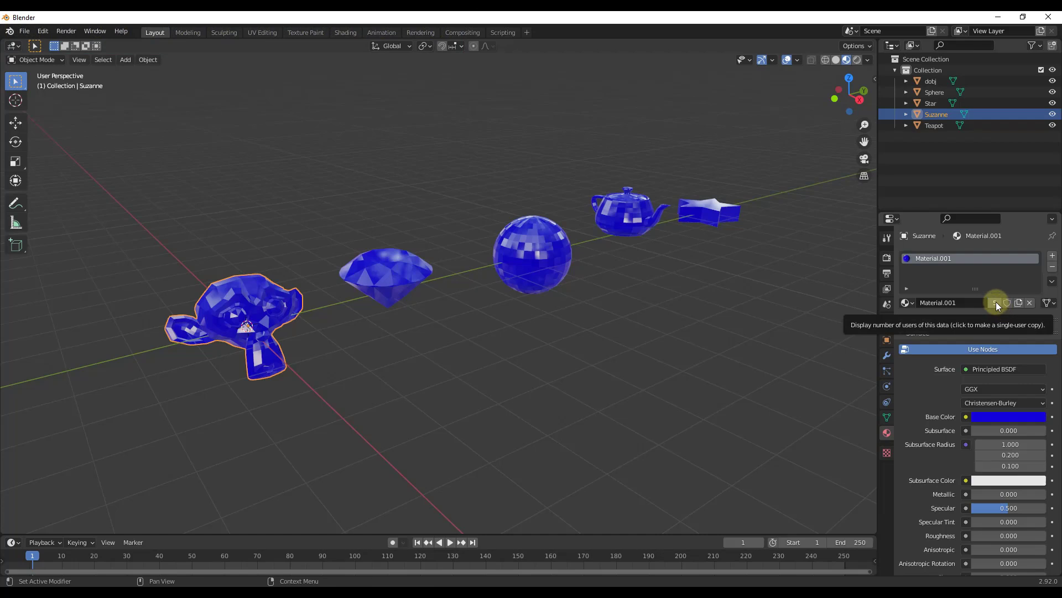
click(396, 281)
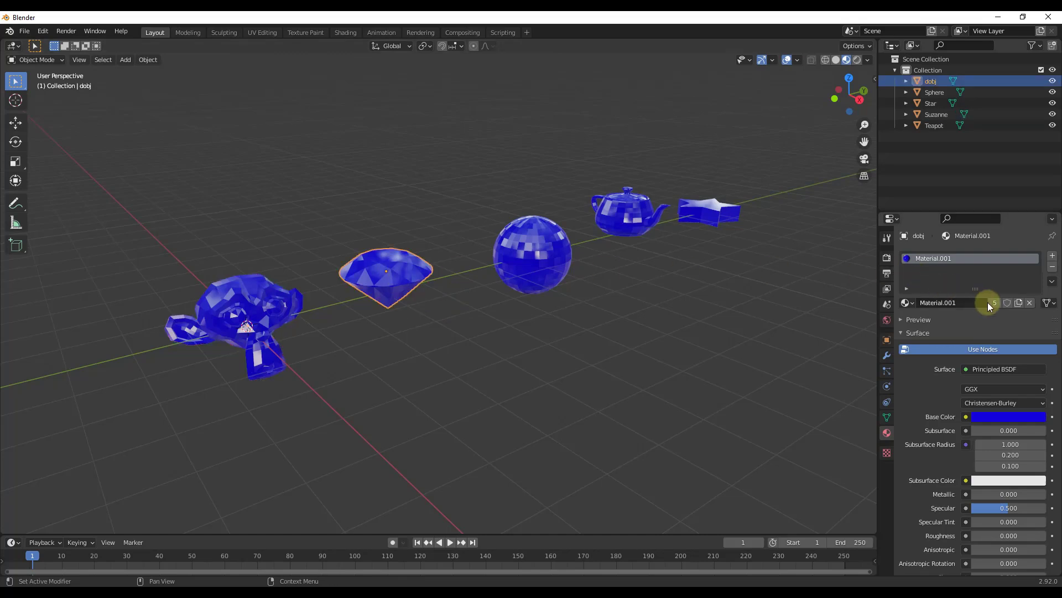
click(565, 274)
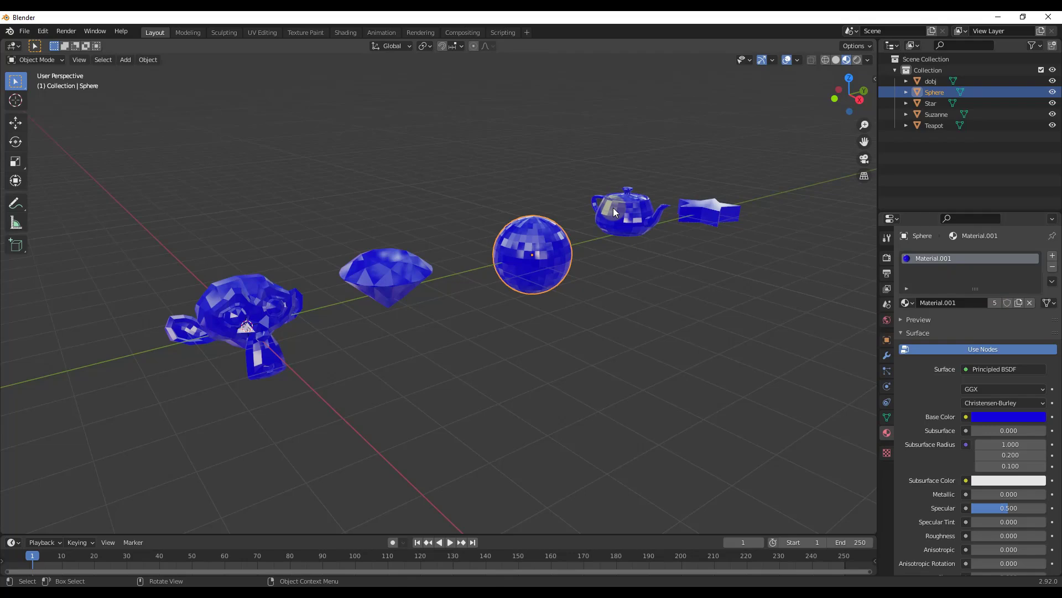
click(615, 212)
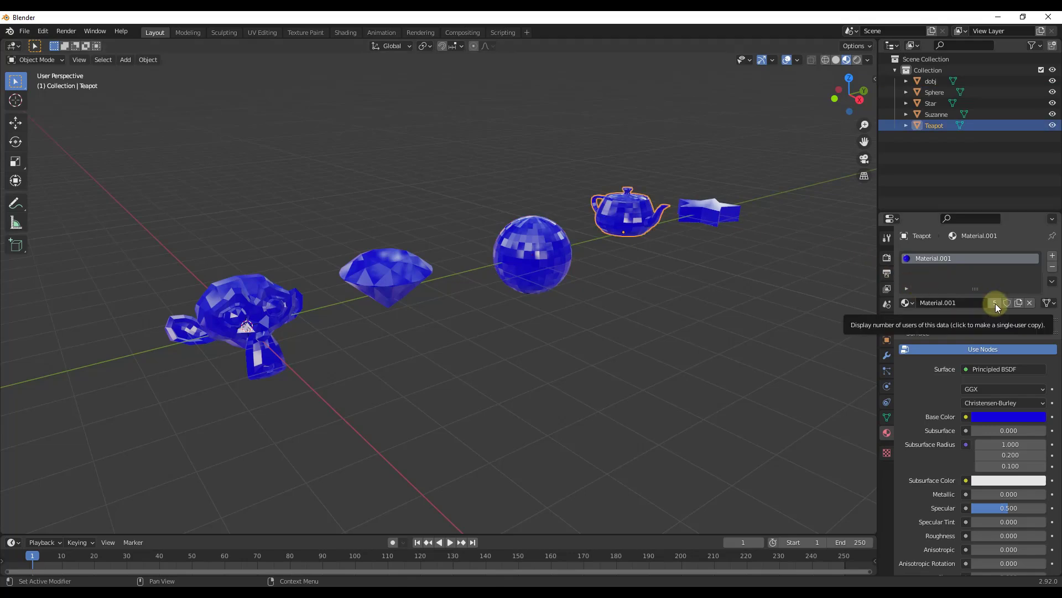
click(711, 218)
- Make the teapot's shared material a single-user copy
middle_drag(710, 218, 607, 217)
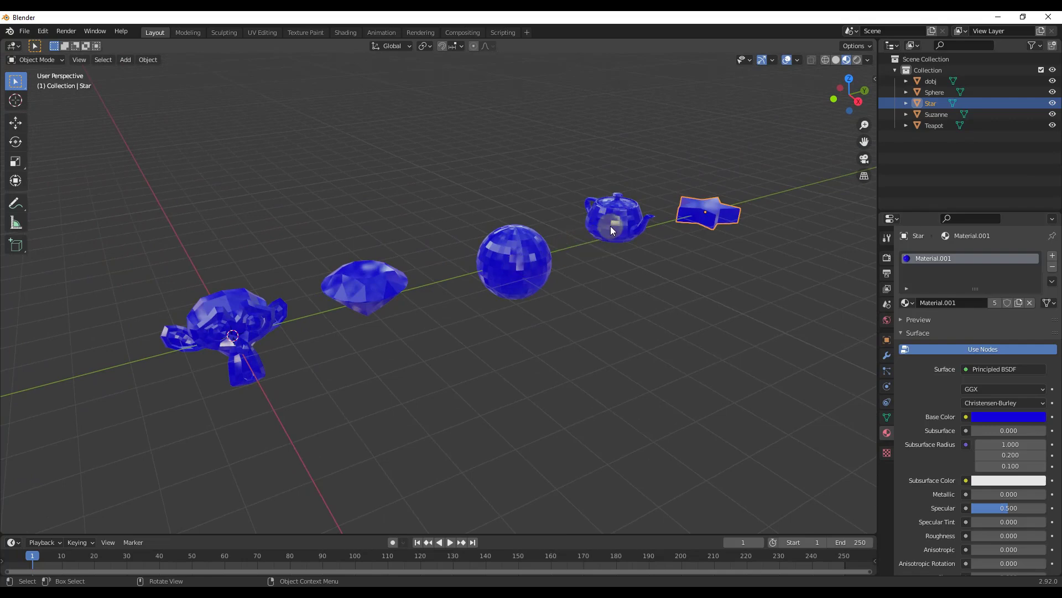
click(612, 227)
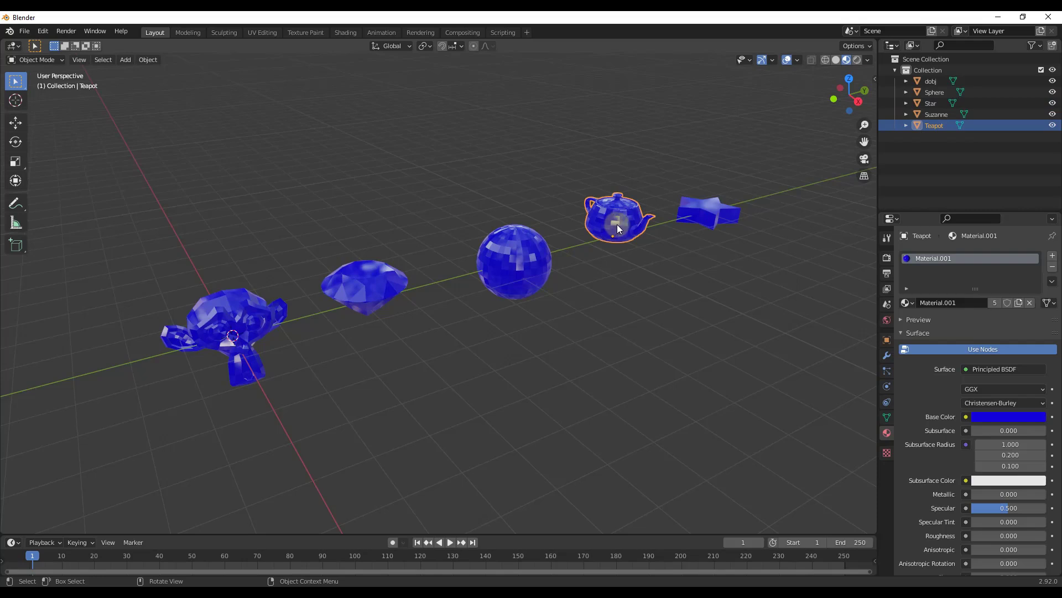
click(995, 303)
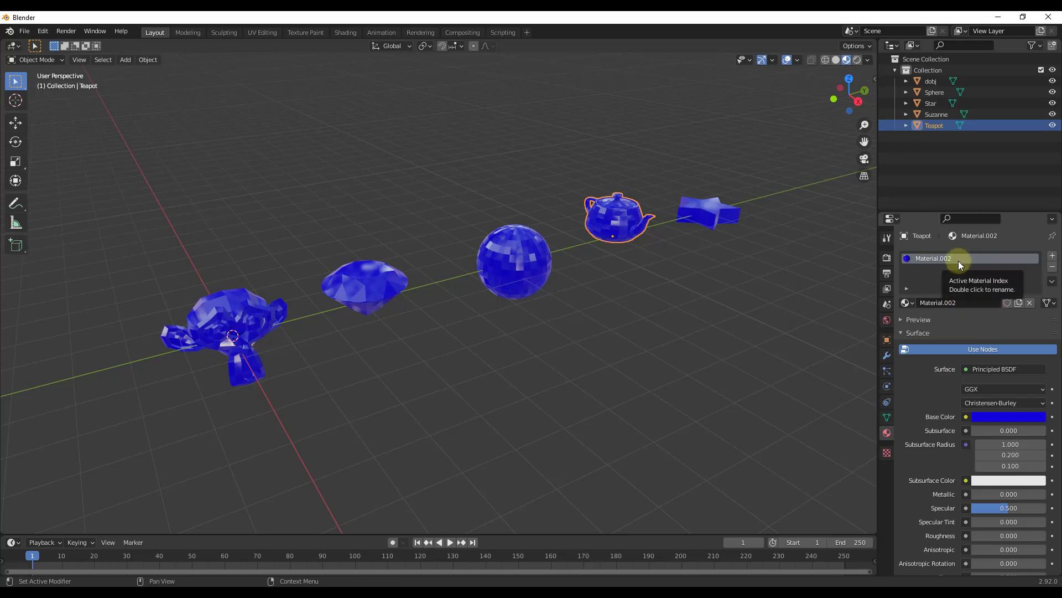
- Check which material and user count the star, sphere and diamond have
click(704, 222)
click(504, 261)
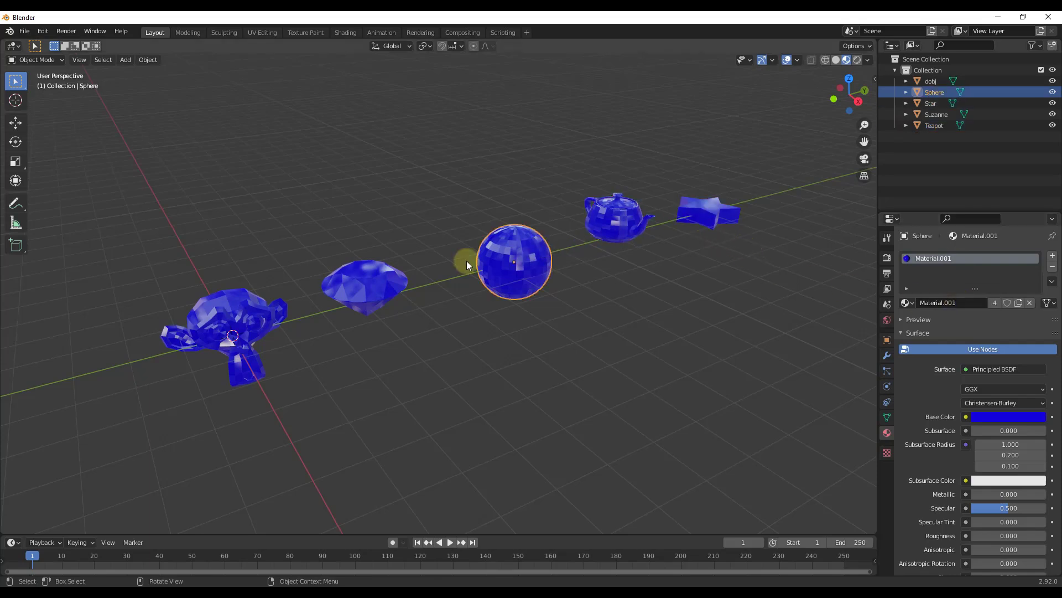
click(366, 277)
click(513, 261)
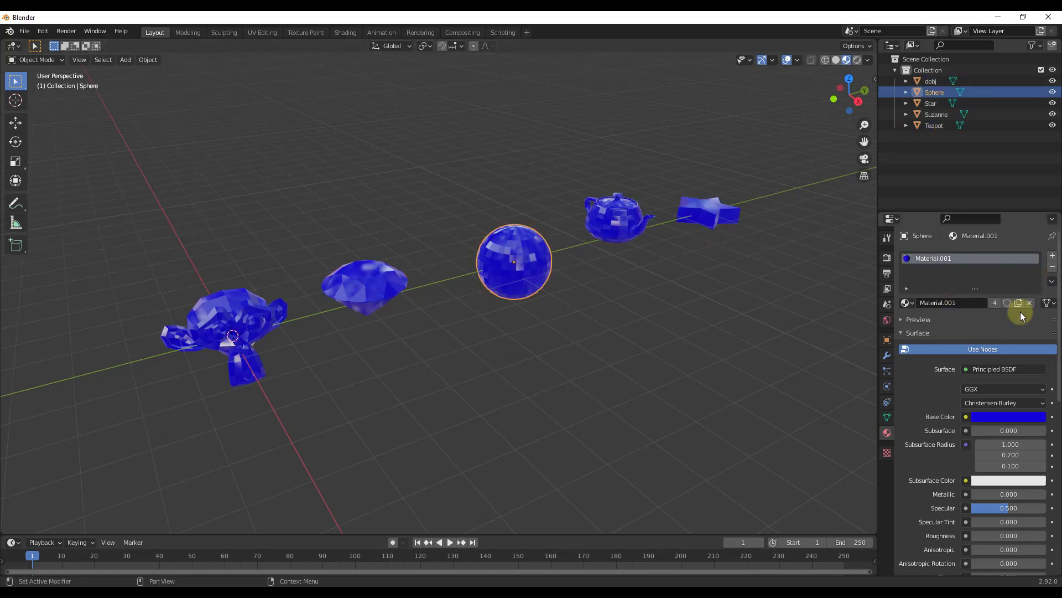
- Set the roughness of the teapot's own material to 0.868
click(612, 219)
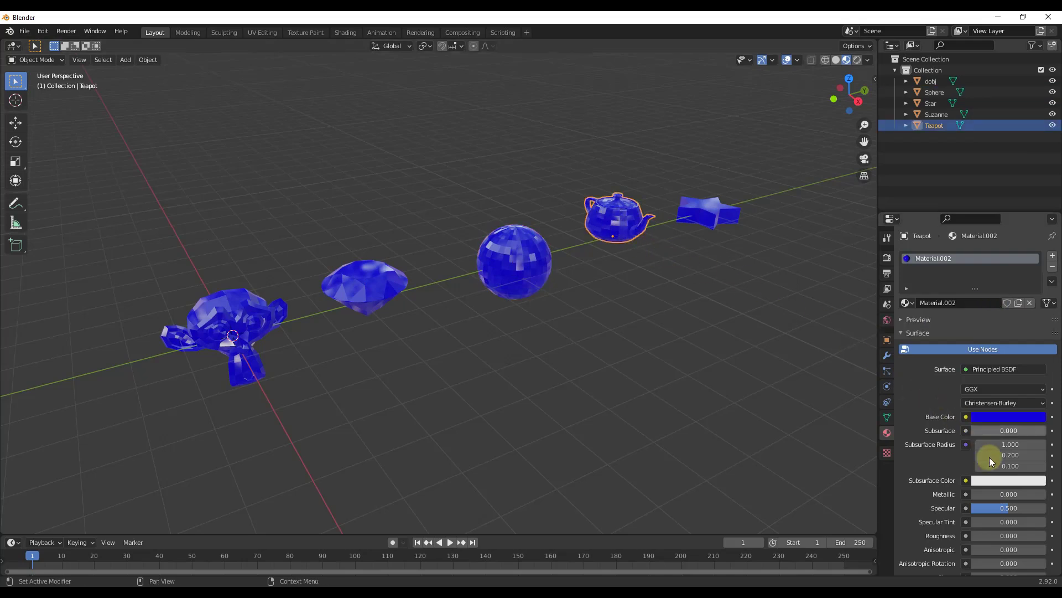
drag(998, 536, 1046, 536)
drag(17, 535, 9, 541)
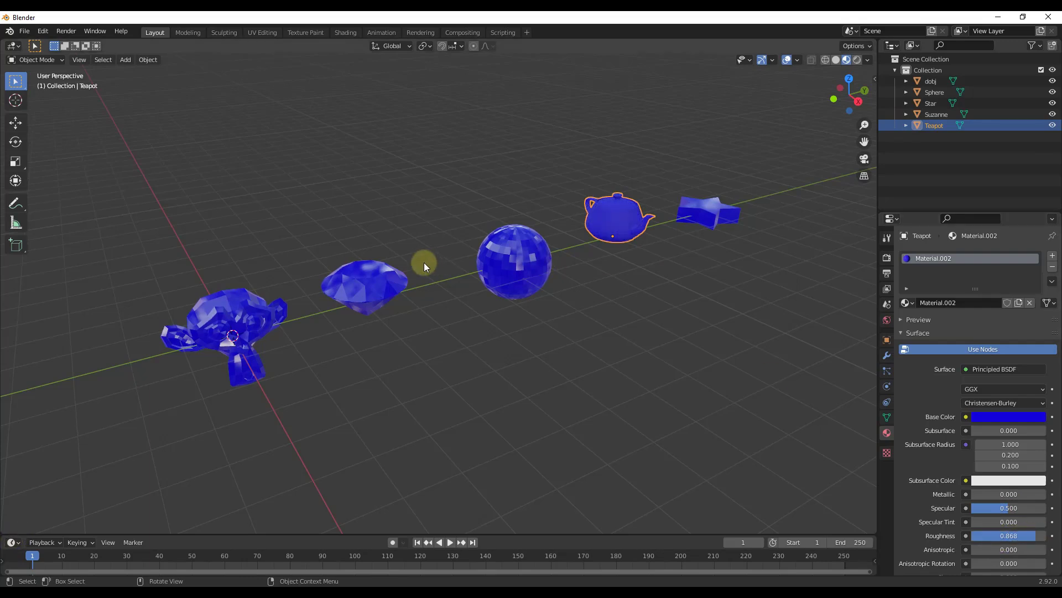
middle_drag(367, 282, 618, 227)
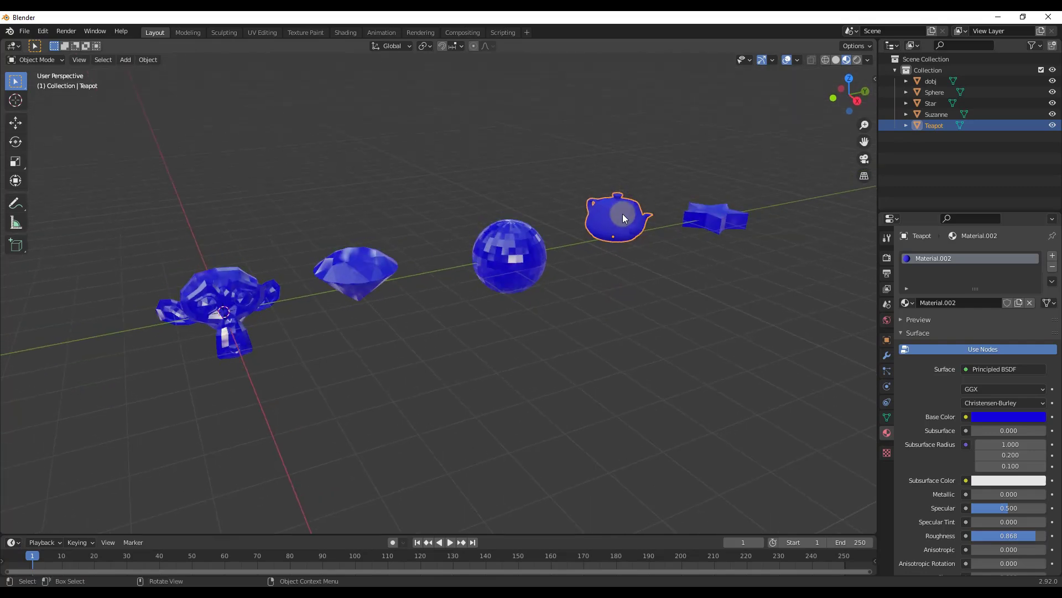
scroll(621, 216, up, 2)
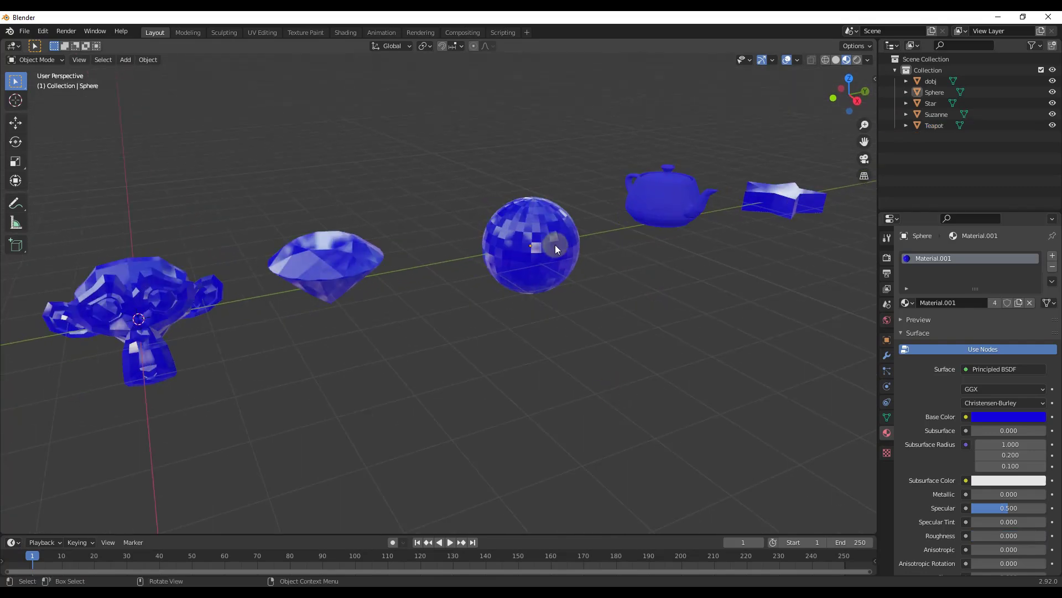
- Link the teapot's material to the sphere, with the teapot as the active source object
click(555, 248)
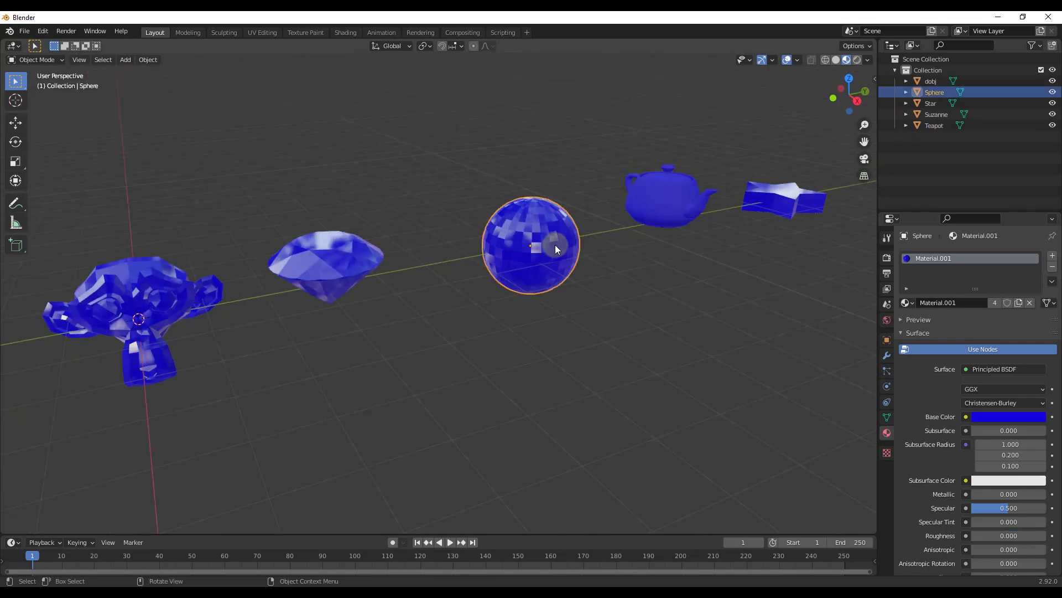
shift+click(655, 201)
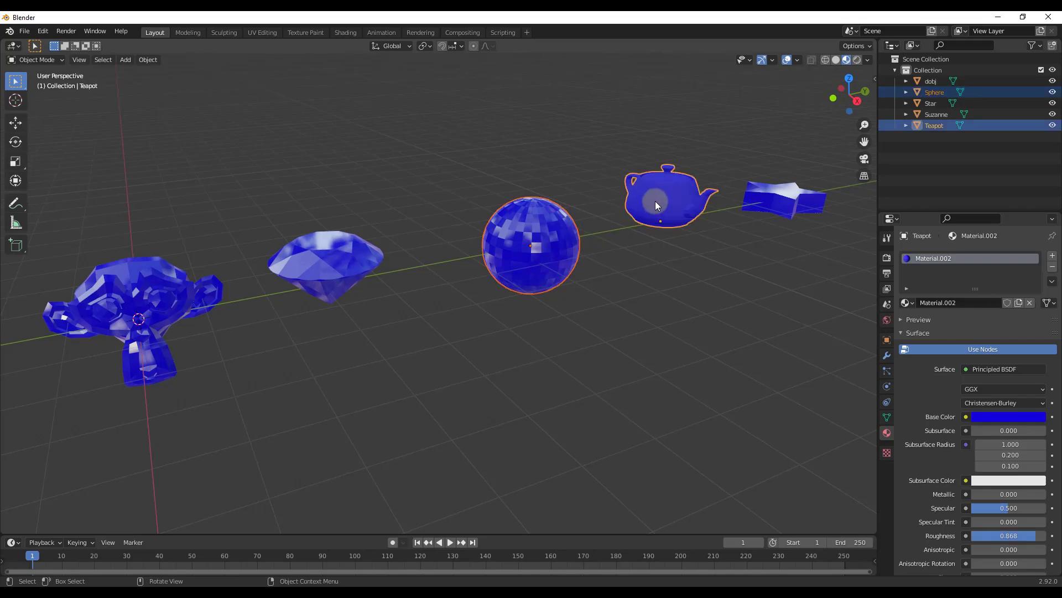
key(ctrl+l)
click(656, 201)
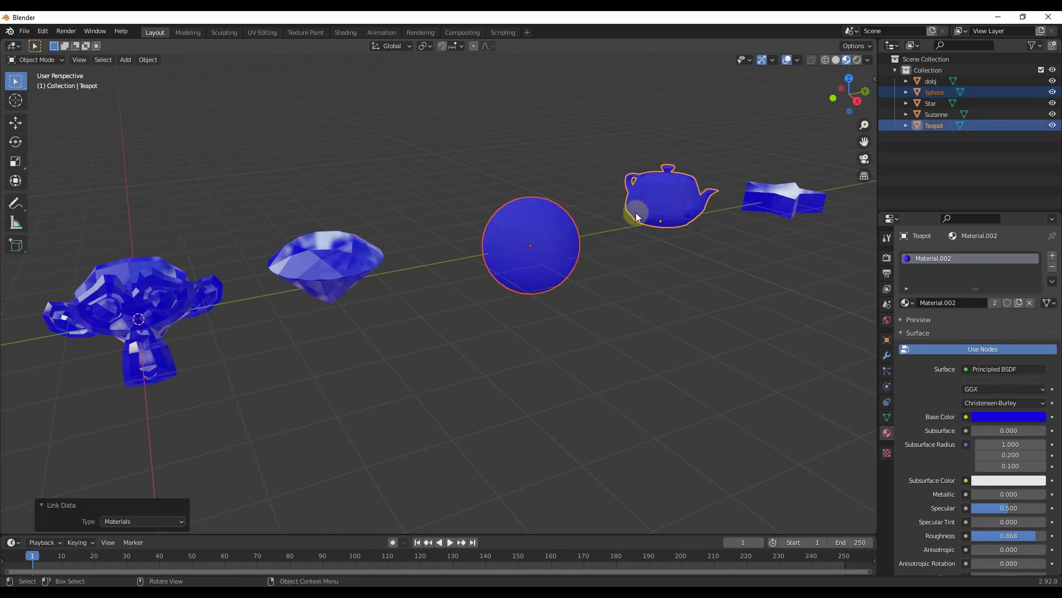
- Check which material and user count the sphere, diamond, monkey head, star and teapot each have
click(545, 245)
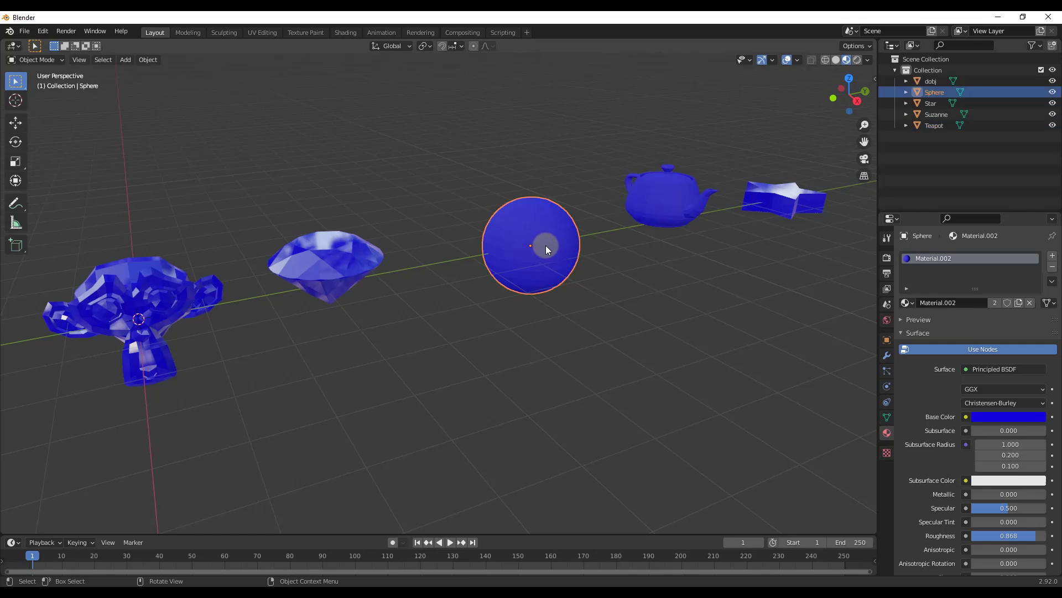
click(939, 261)
click(318, 252)
click(169, 287)
click(338, 258)
click(764, 204)
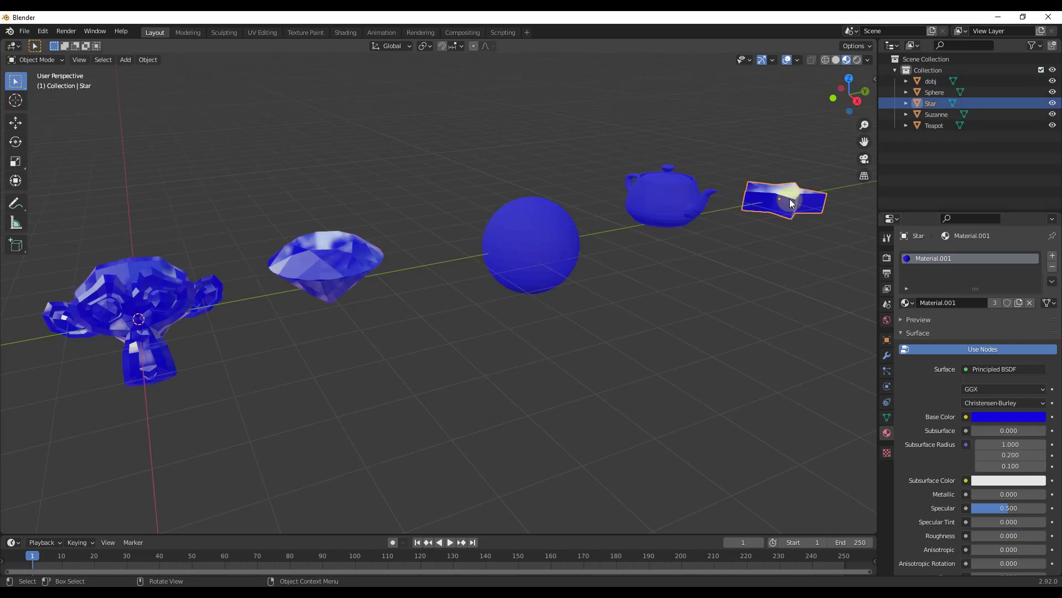
click(666, 205)
click(553, 248)
middle_drag(553, 247, 492, 261)
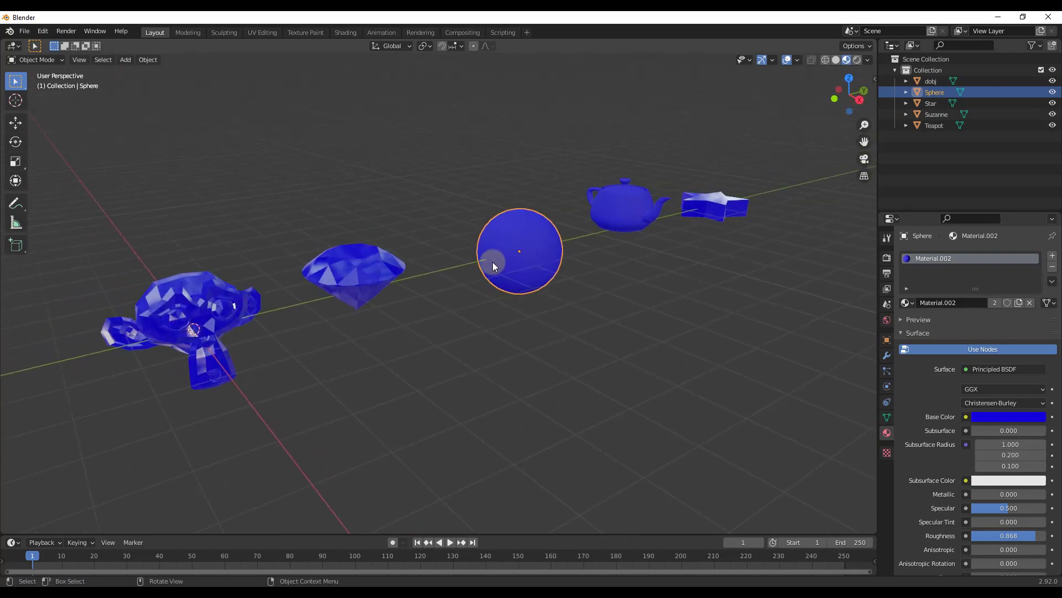